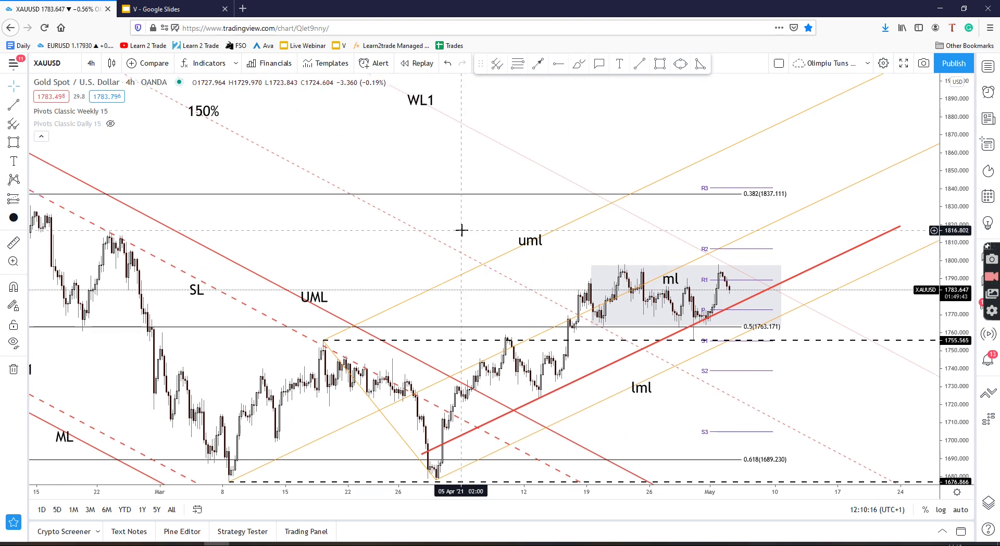
Step: Type a red 'sl' text label just right of the red trend line's upper end
{"action": "left_click_drag", "start_coordinate": [840, 370], "coordinate": [812, 361]}
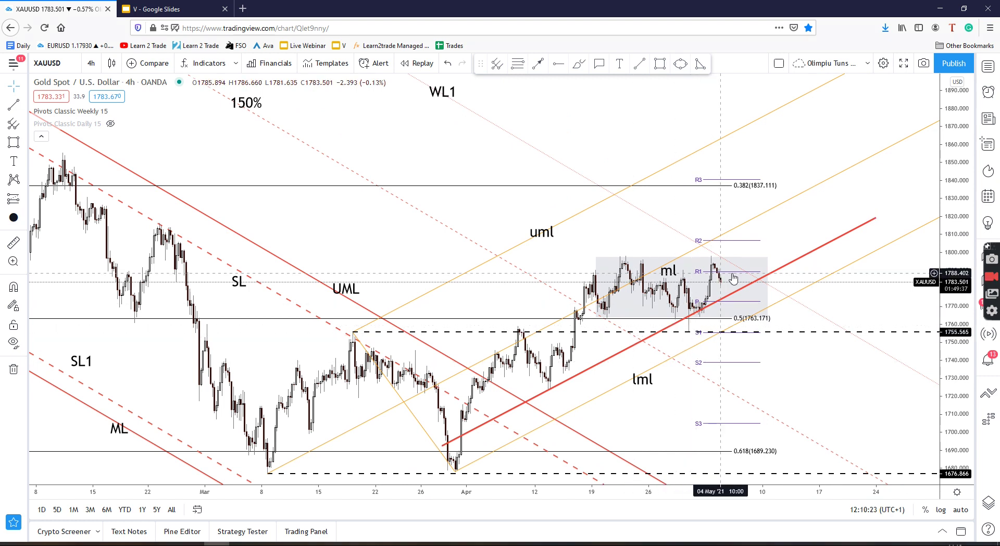
{"action": "left_click", "coordinate": [620, 63]}
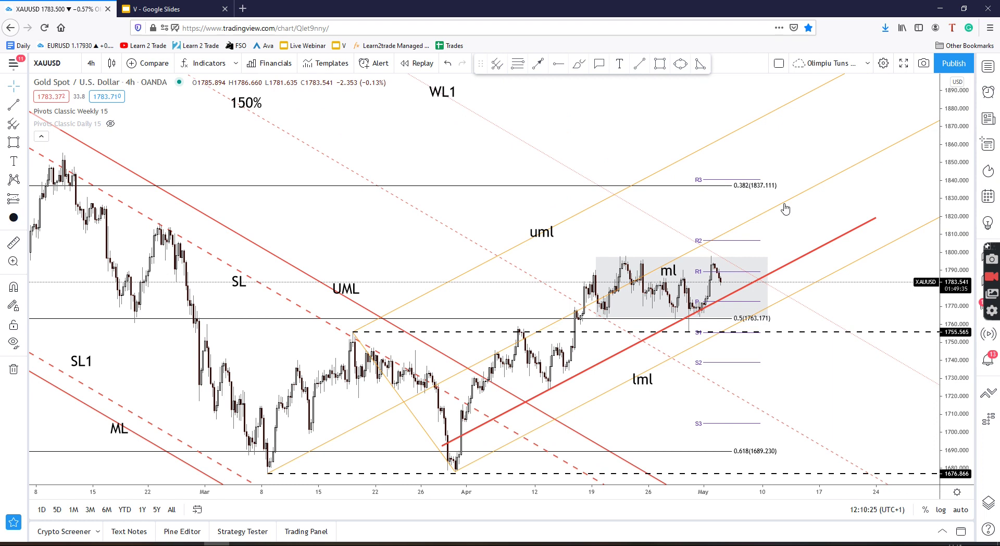
{"action": "left_click", "coordinate": [798, 241]}
{"action": "type", "text": "sl"}
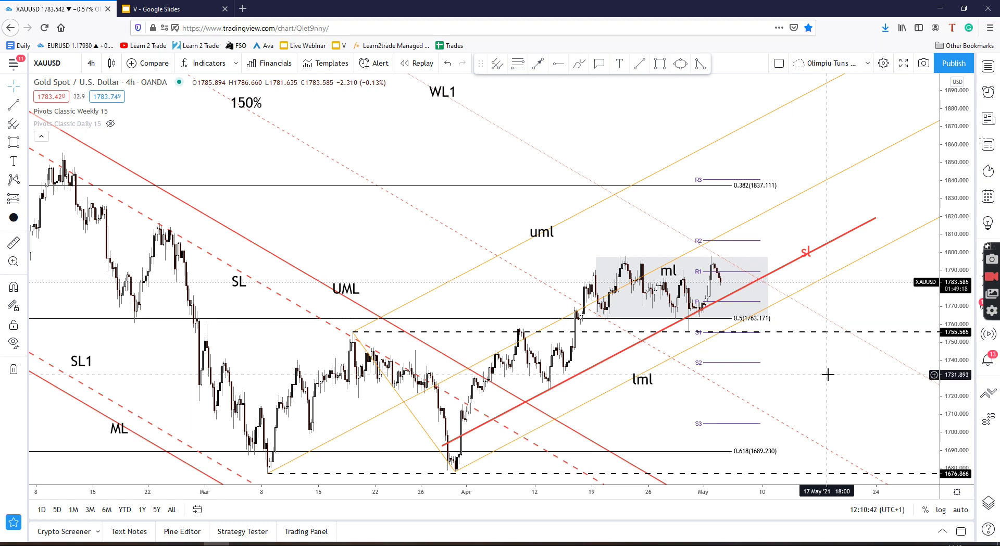
{"action": "scroll", "coordinate": [828, 374], "scroll_direction": "down", "scroll_amount": 1}
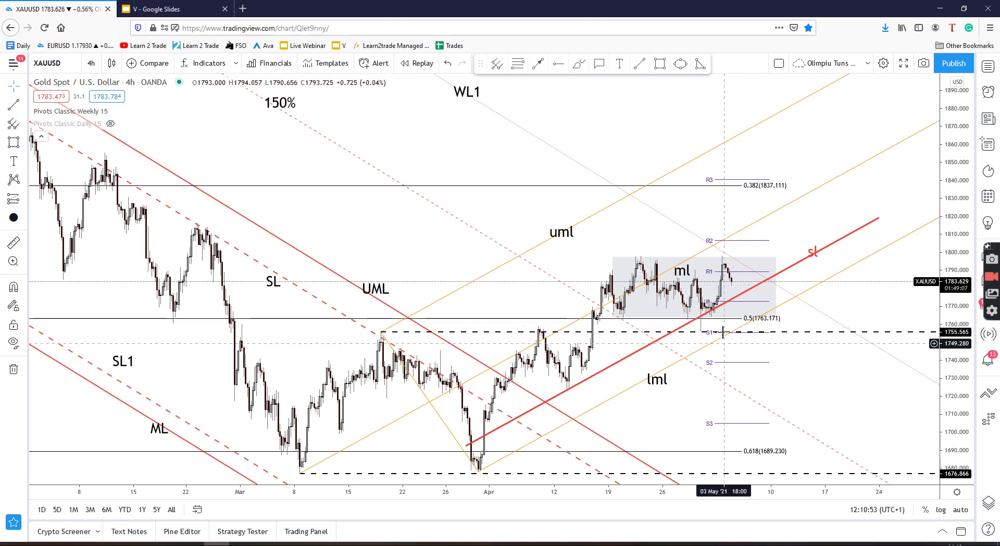
Step: Zoom the time axis, recentre on the recent candles, and pick the Brush tool
{"action": "scroll", "coordinate": [723, 333], "scroll_direction": "up", "scroll_amount": 3}
{"action": "scroll", "coordinate": [861, 317], "scroll_direction": "down", "scroll_amount": 1}
{"action": "left_click_drag", "start_coordinate": [812, 380], "coordinate": [789, 392]}
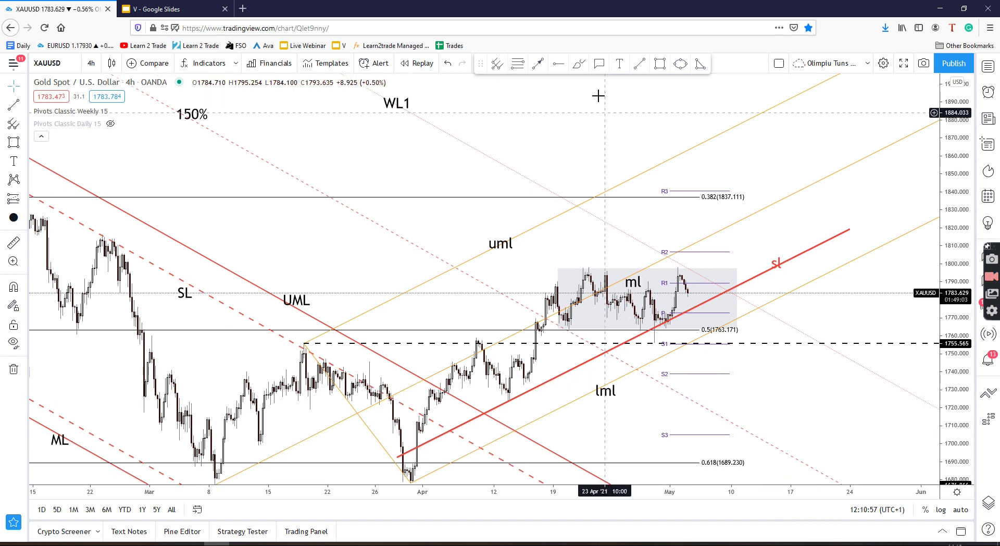
{"action": "left_click", "coordinate": [578, 63]}
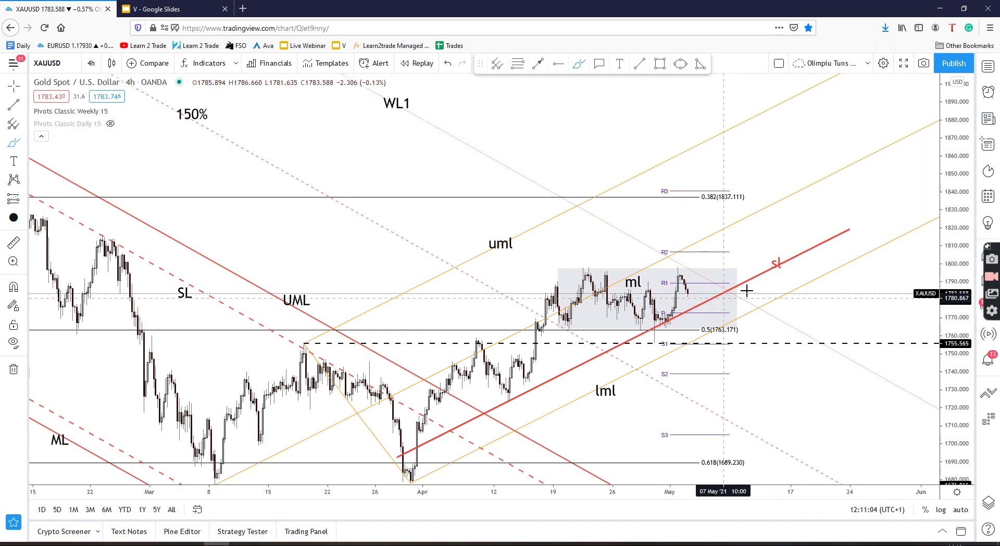
{"action": "left_click", "coordinate": [711, 299]}
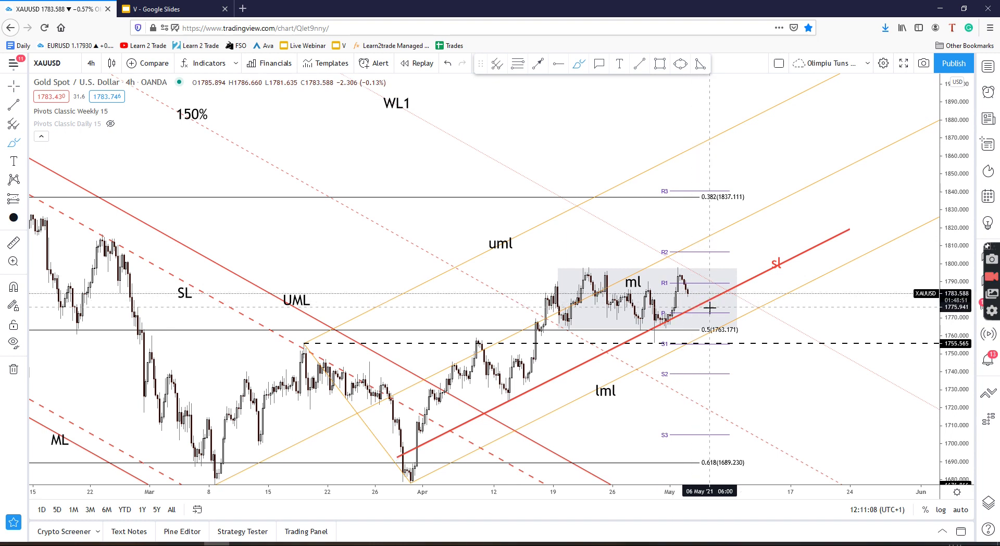
{"action": "left_click", "coordinate": [693, 294]}
{"action": "mouse_move", "coordinate": [690, 295]}
{"action": "left_mouse_down"}
{"action": "mouse_move", "coordinate": [705, 303]}
{"action": "mouse_move", "coordinate": [745, 258]}
{"action": "left_mouse_up"}
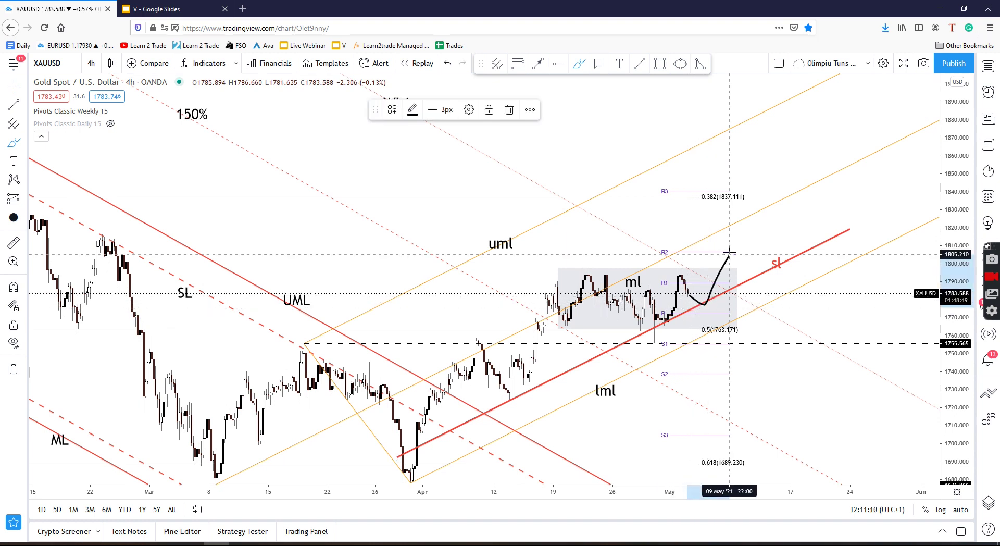
{"action": "key", "text": "Delete"}
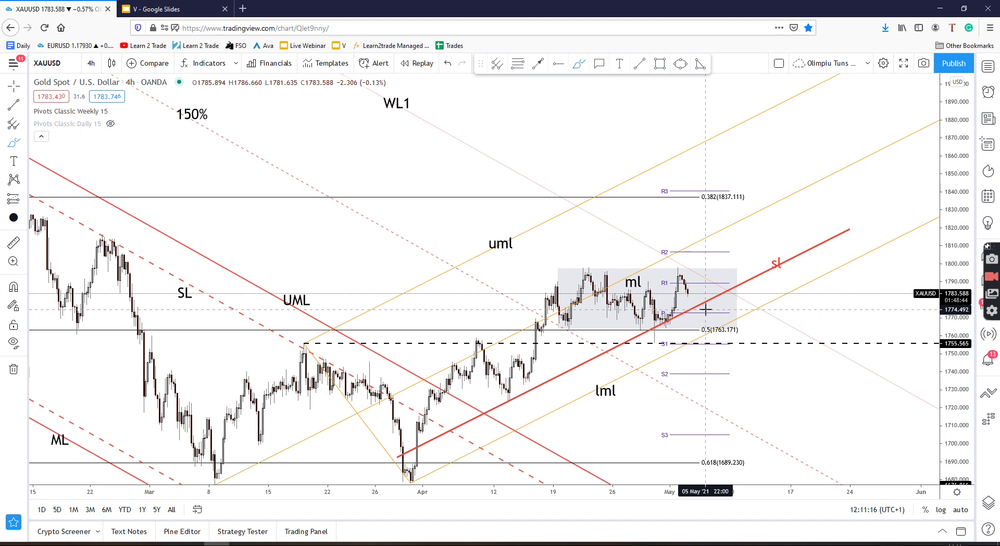
{"action": "scroll", "coordinate": [692, 333], "scroll_direction": "down", "scroll_amount": 1}
{"action": "scroll", "coordinate": [692, 333], "scroll_direction": "up", "scroll_amount": 2}
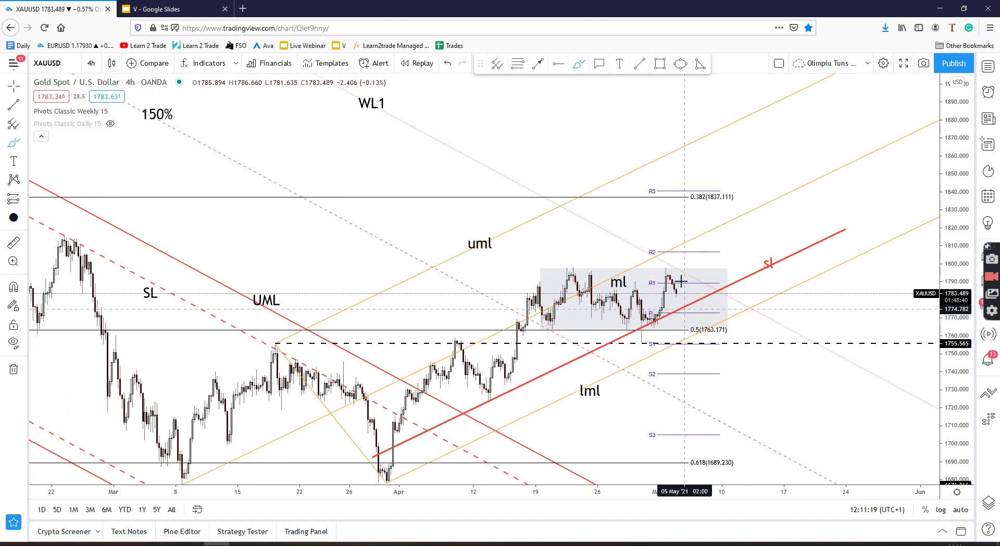
{"action": "scroll", "coordinate": [681, 281], "scroll_direction": "down", "scroll_amount": 2}
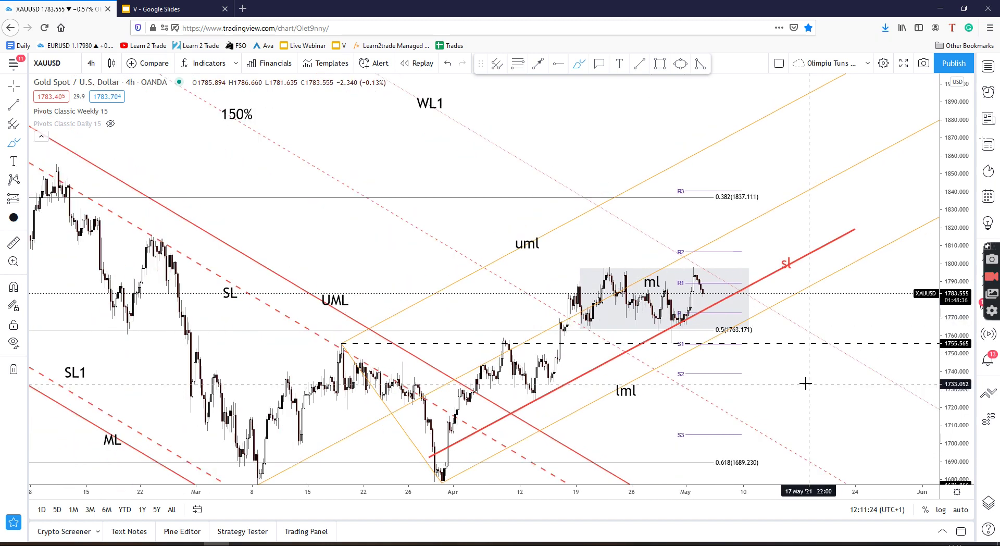
{"action": "left_click_drag", "start_coordinate": [953, 185], "coordinate": [953, 258]}
{"action": "scroll", "coordinate": [674, 275], "scroll_direction": "down", "scroll_amount": 1}
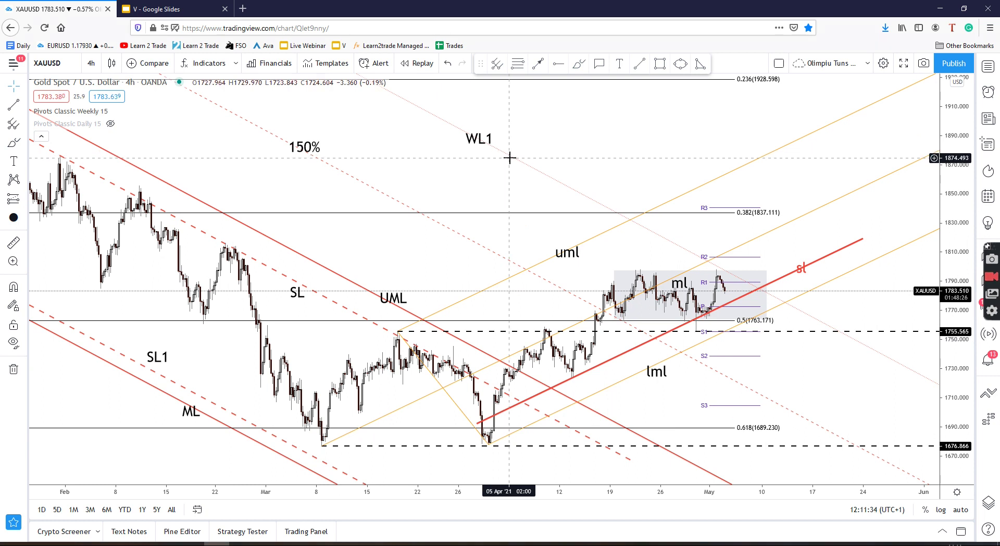
{"action": "left_click_drag", "start_coordinate": [957, 420], "coordinate": [959, 383]}
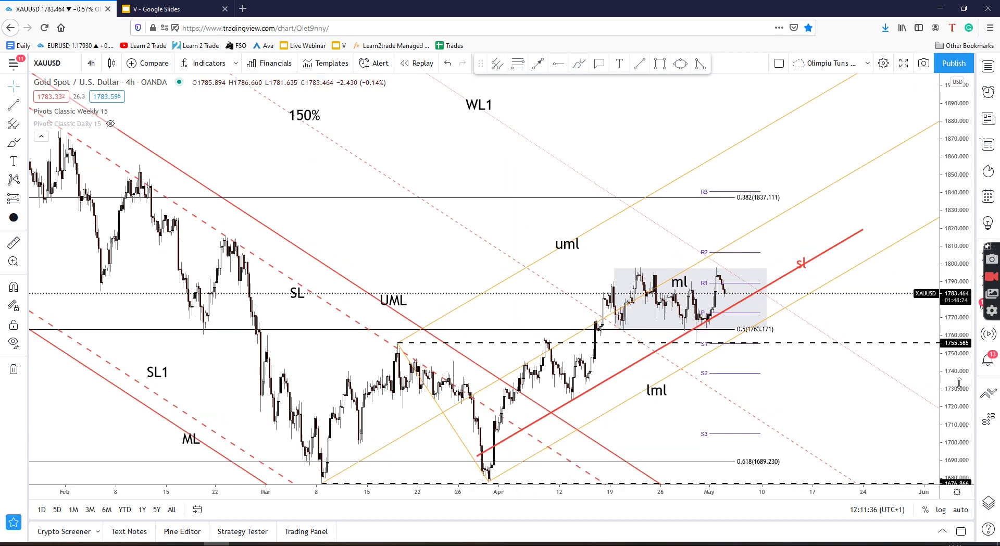
{"action": "scroll", "coordinate": [673, 270], "scroll_direction": "up", "scroll_amount": 3}
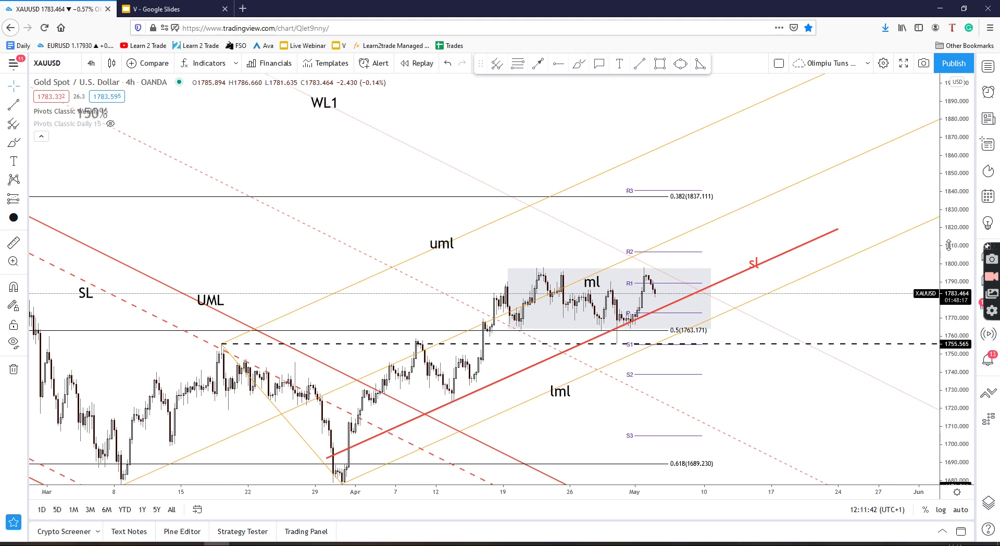
{"action": "left_click_drag", "start_coordinate": [948, 245], "coordinate": [942, 283]}
{"action": "left_click", "coordinate": [579, 64]}
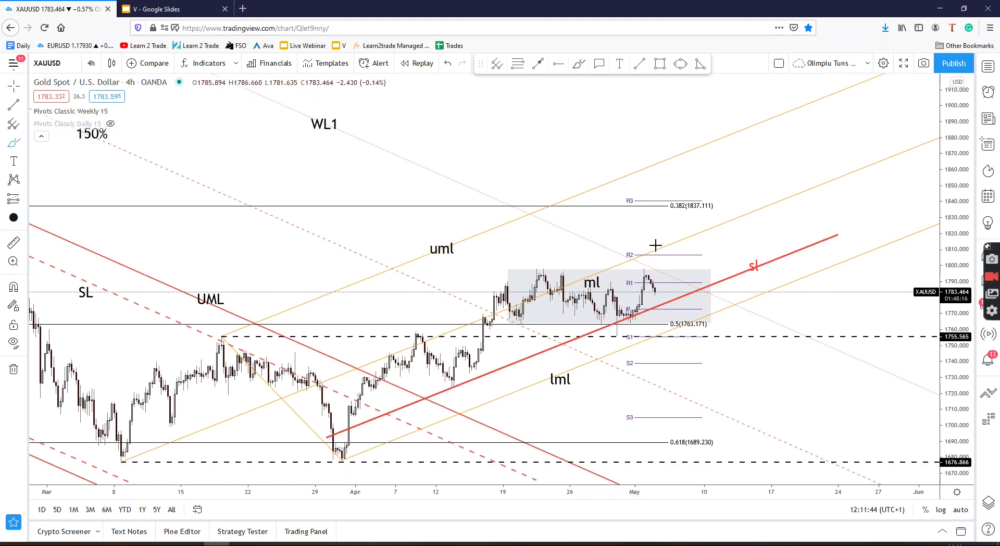
{"action": "mouse_move", "coordinate": [657, 296]}
{"action": "left_mouse_down"}
{"action": "mouse_move", "coordinate": [681, 284]}
{"action": "mouse_move", "coordinate": [724, 227]}
{"action": "mouse_move", "coordinate": [712, 228]}
{"action": "mouse_move", "coordinate": [744, 223]}
{"action": "left_mouse_up"}
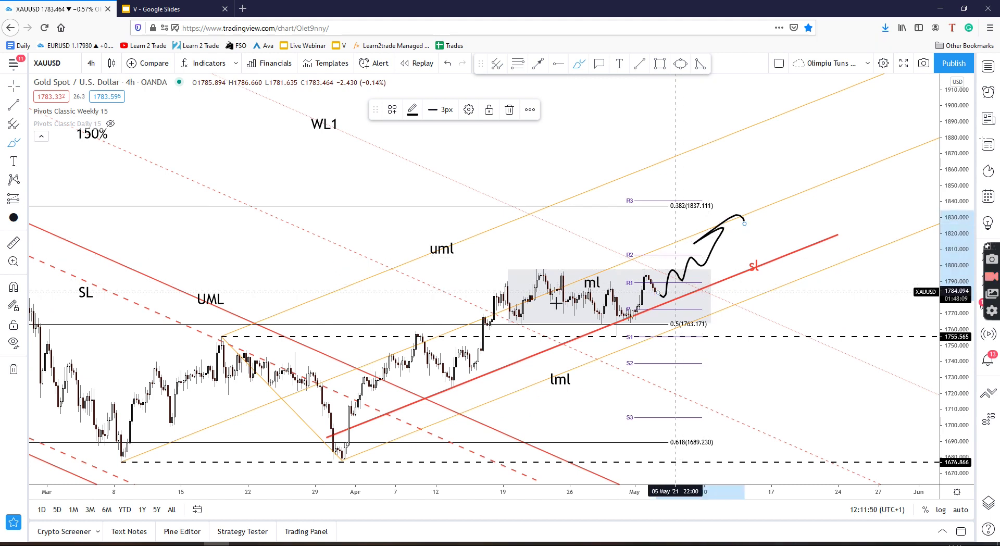
{"action": "scroll", "coordinate": [759, 178], "scroll_direction": "down", "scroll_amount": 1}
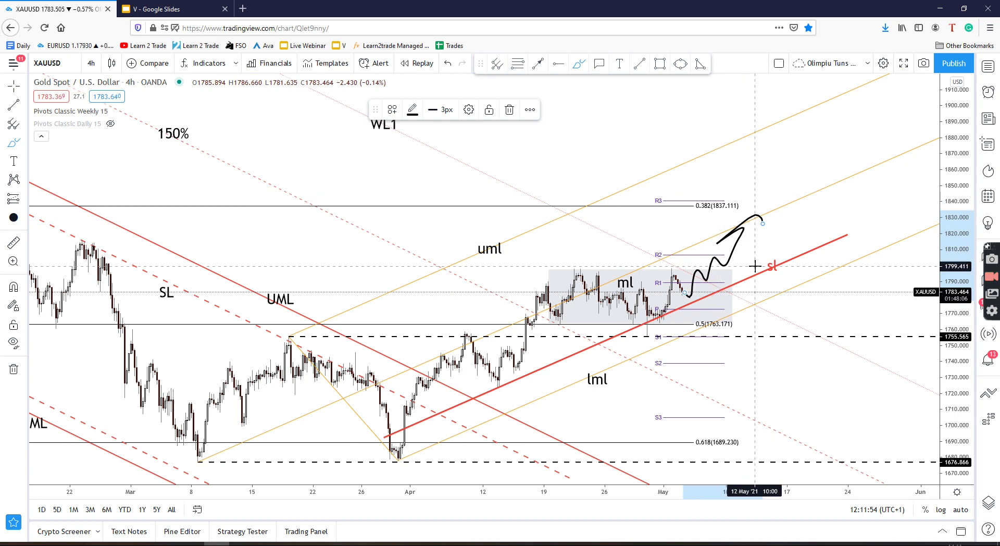
{"action": "key", "text": "Delete"}
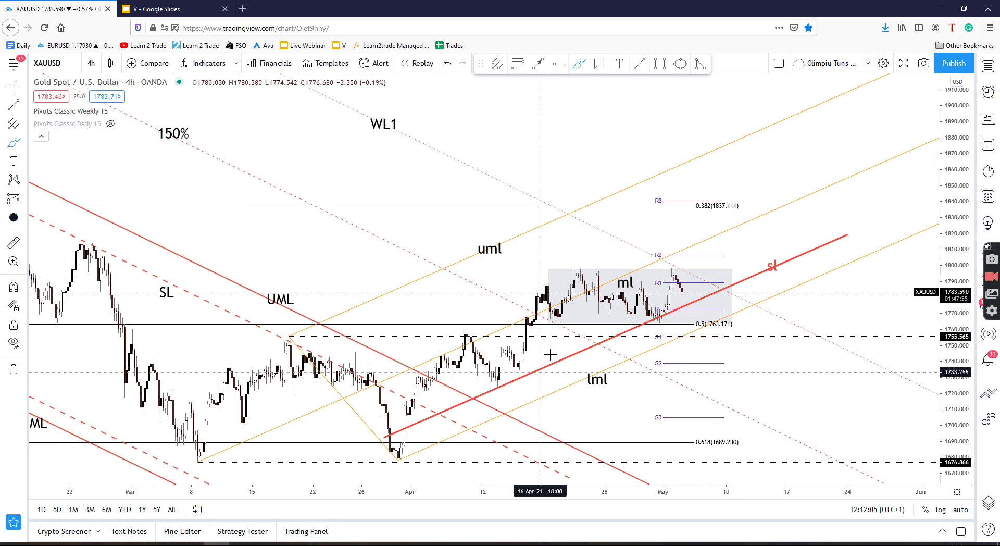
{"action": "left_click_drag", "start_coordinate": [437, 229], "coordinate": [487, 231]}
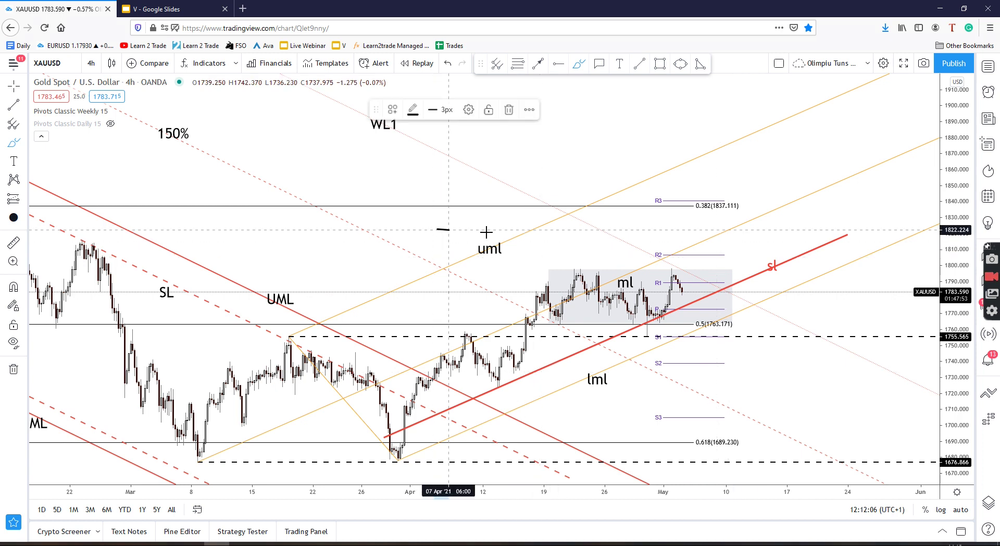
{"action": "key", "text": "Delete"}
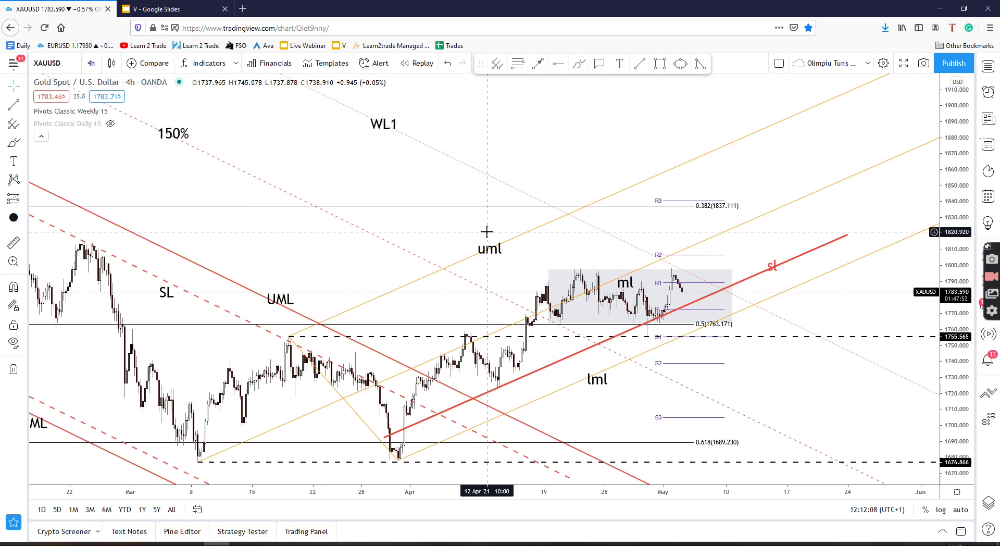
{"action": "left_click_drag", "start_coordinate": [434, 226], "coordinate": [467, 216]}
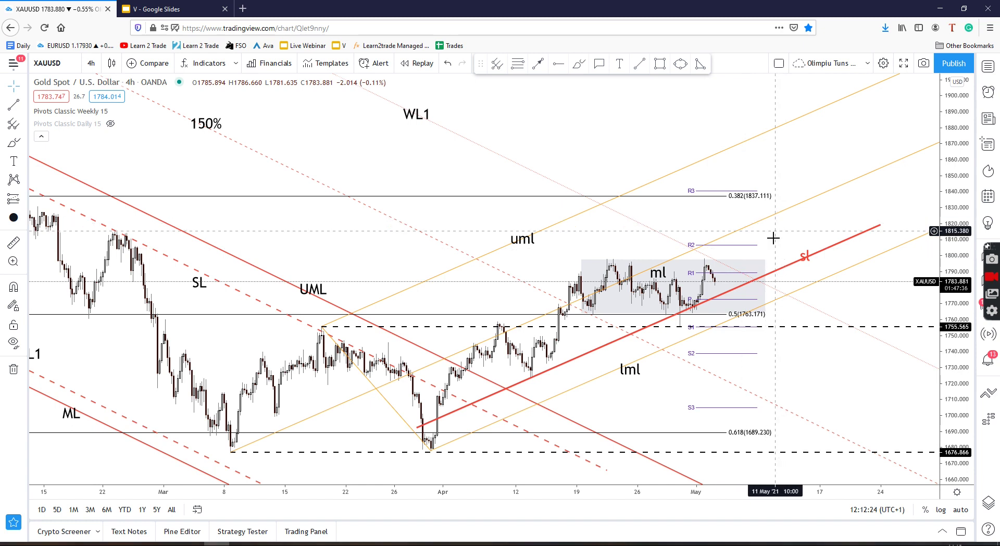
{"action": "scroll", "coordinate": [717, 290], "scroll_direction": "up", "scroll_amount": 1}
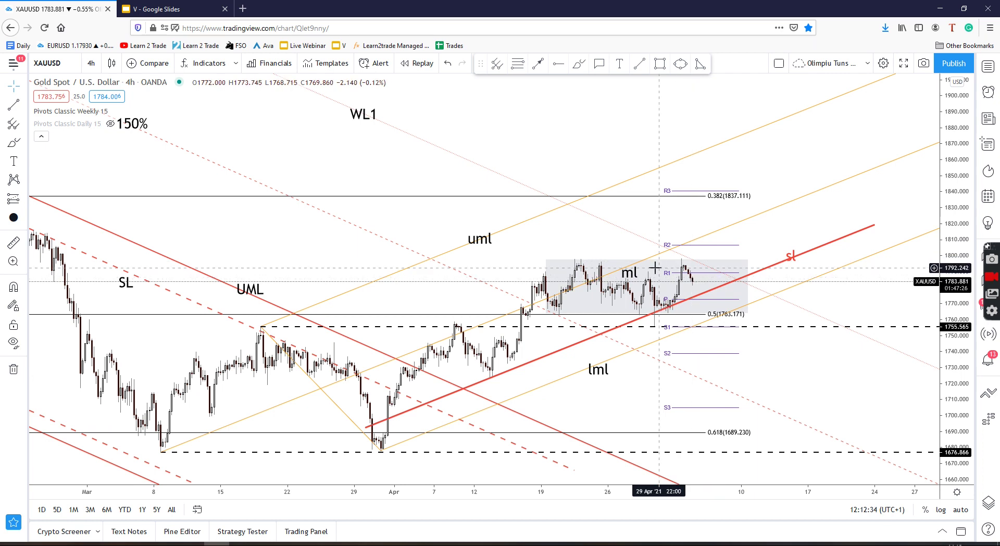
{"action": "scroll", "coordinate": [693, 282], "scroll_direction": "down", "scroll_amount": 1}
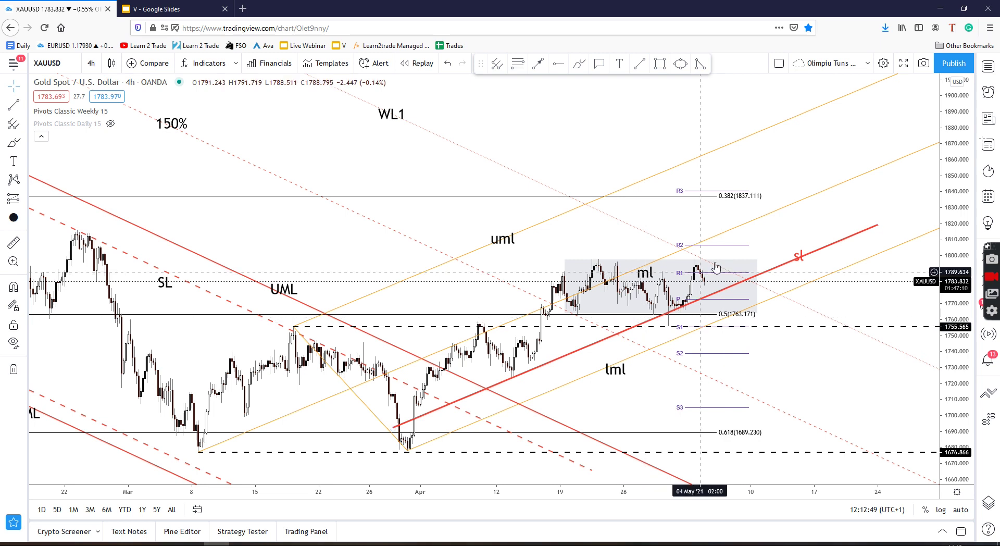
{"action": "left_click", "coordinate": [55, 64]}
{"action": "type", "text": "DXY"}
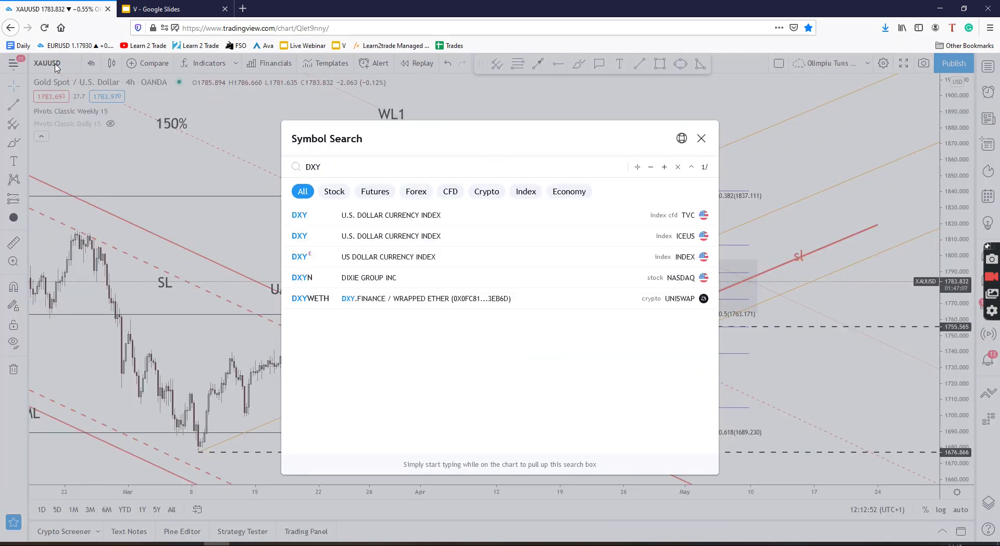
{"action": "key", "text": "Down"}
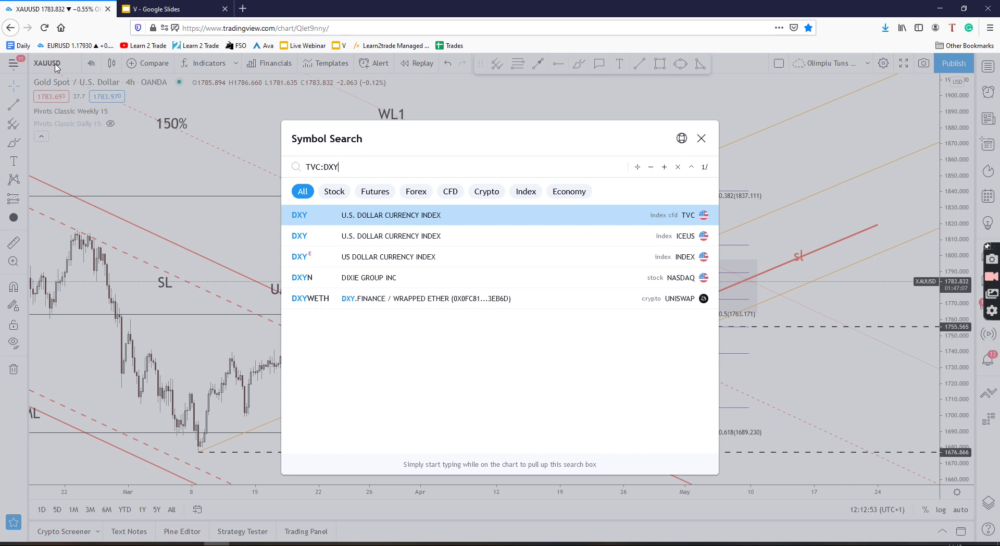
{"action": "key", "text": "Return"}
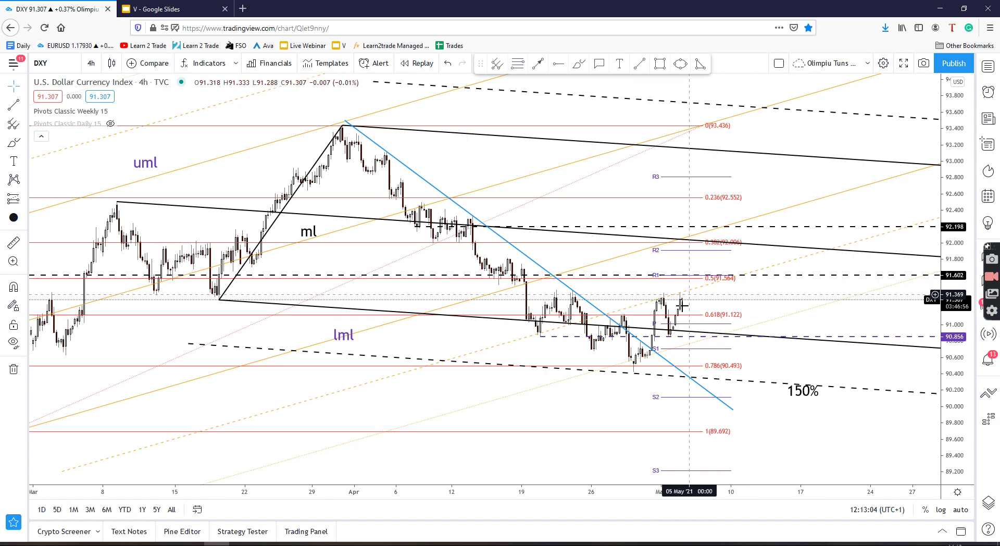
{"action": "left_click", "coordinate": [52, 63]}
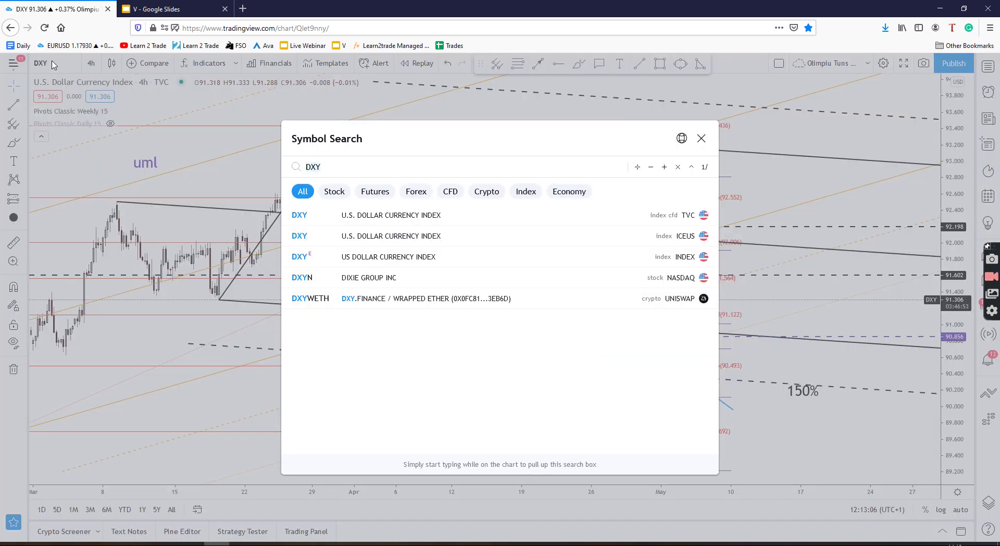
{"action": "type", "text": "XAUUSD"}
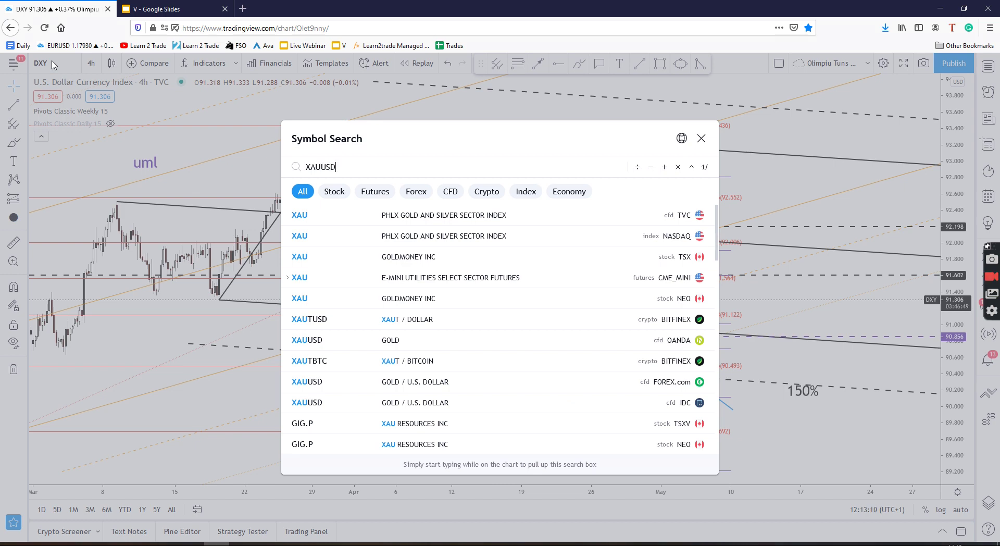
{"action": "key", "text": "Down"}
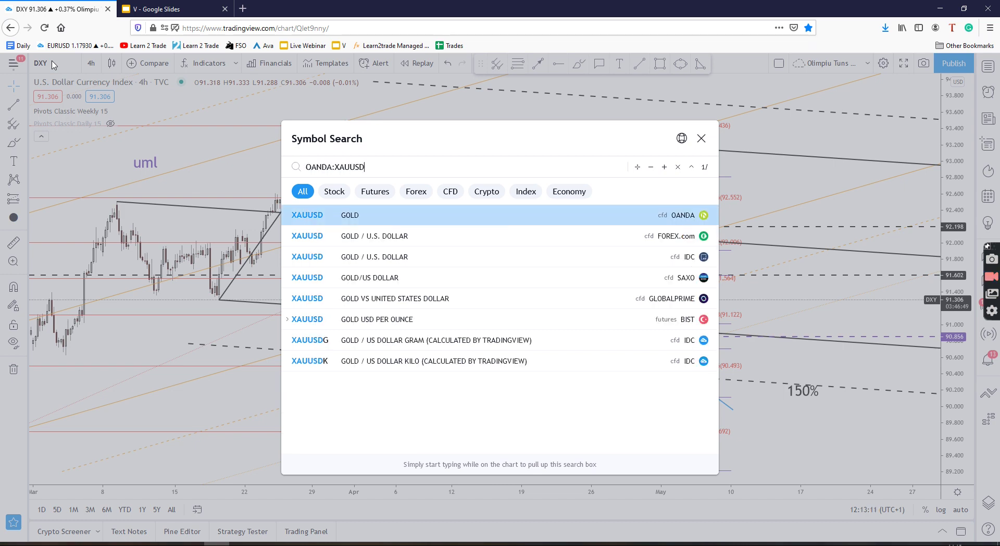
{"action": "key", "text": "Return"}
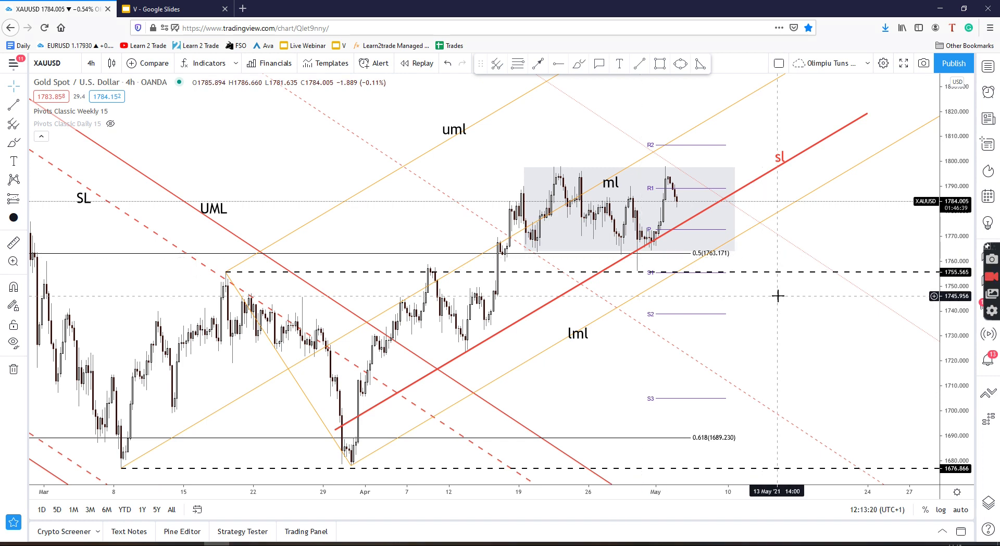
Step: Select then deselect the red 'sl' trend line, and rescale the price axis
{"action": "scroll", "coordinate": [777, 297], "scroll_direction": "up", "scroll_amount": 2}
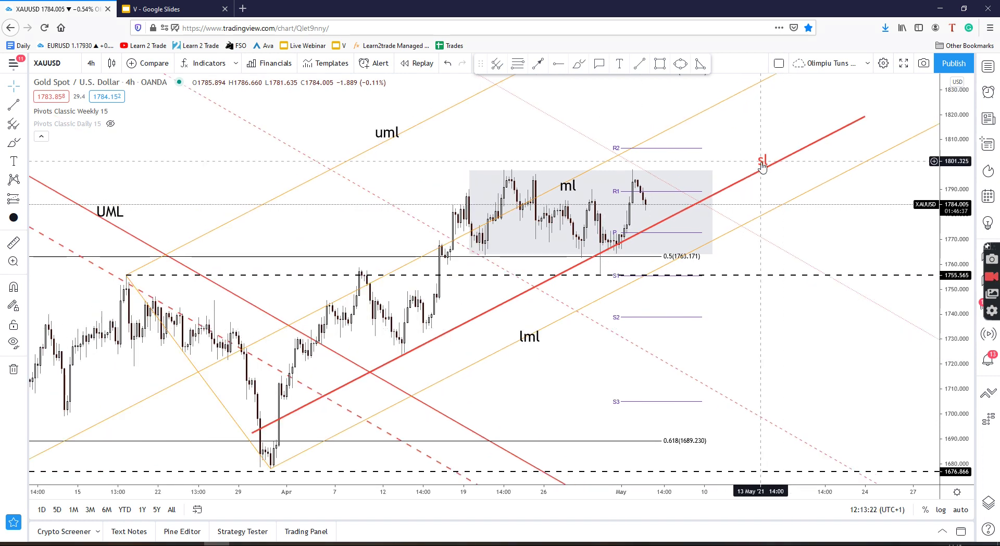
{"action": "left_click", "coordinate": [759, 174]}
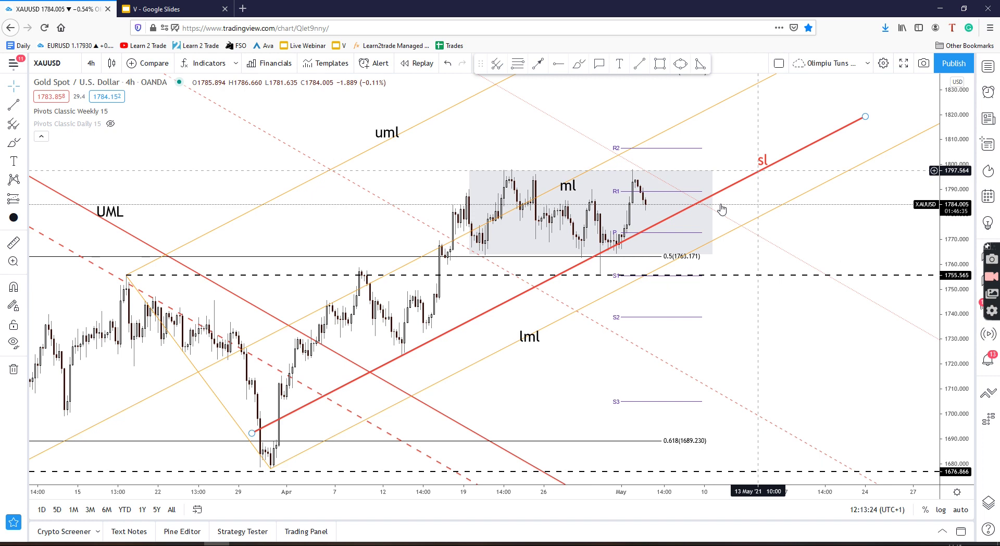
{"action": "left_click", "coordinate": [722, 209]}
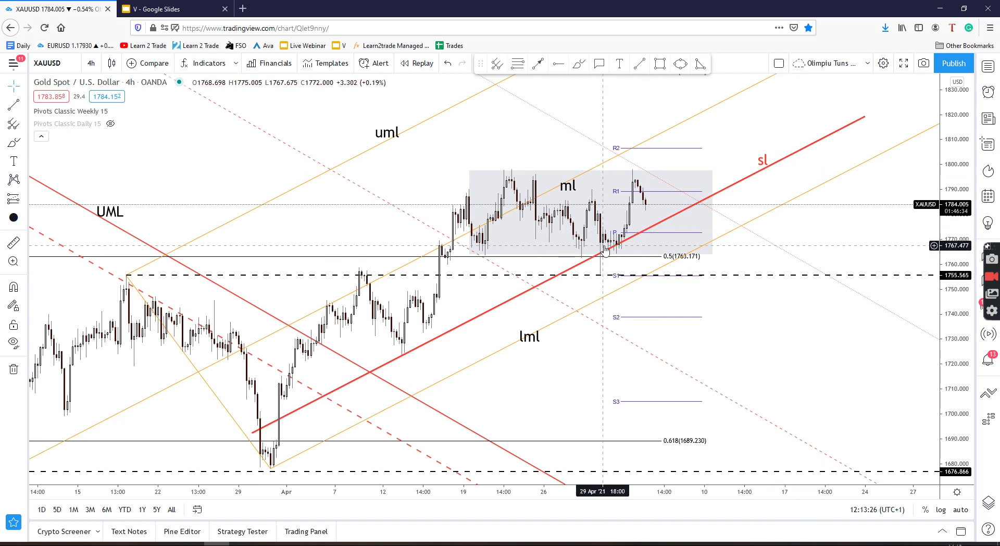
{"action": "left_click_drag", "start_coordinate": [744, 304], "coordinate": [780, 326]}
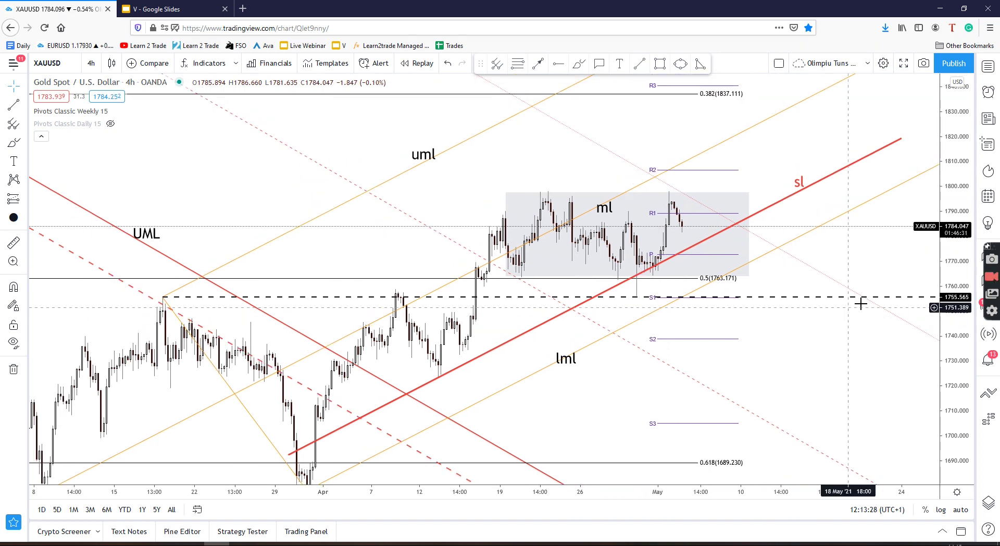
{"action": "scroll", "coordinate": [891, 281], "scroll_direction": "down", "scroll_amount": 1}
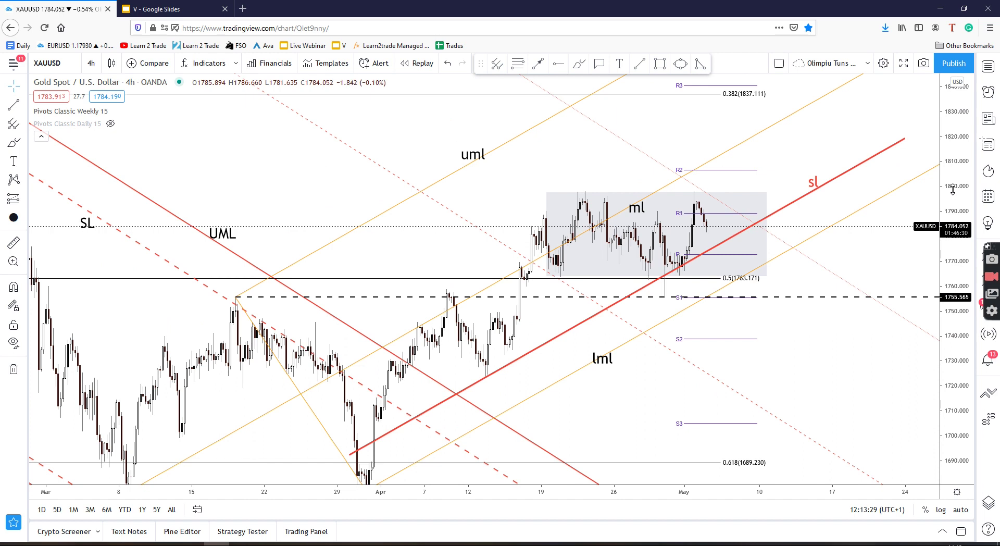
{"action": "left_click_drag", "start_coordinate": [953, 190], "coordinate": [953, 250]}
{"action": "scroll", "coordinate": [773, 334], "scroll_direction": "up", "scroll_amount": 1}
{"action": "left_click_drag", "start_coordinate": [774, 333], "coordinate": [784, 355]}
{"action": "left_click_drag", "start_coordinate": [953, 313], "coordinate": [953, 284]}
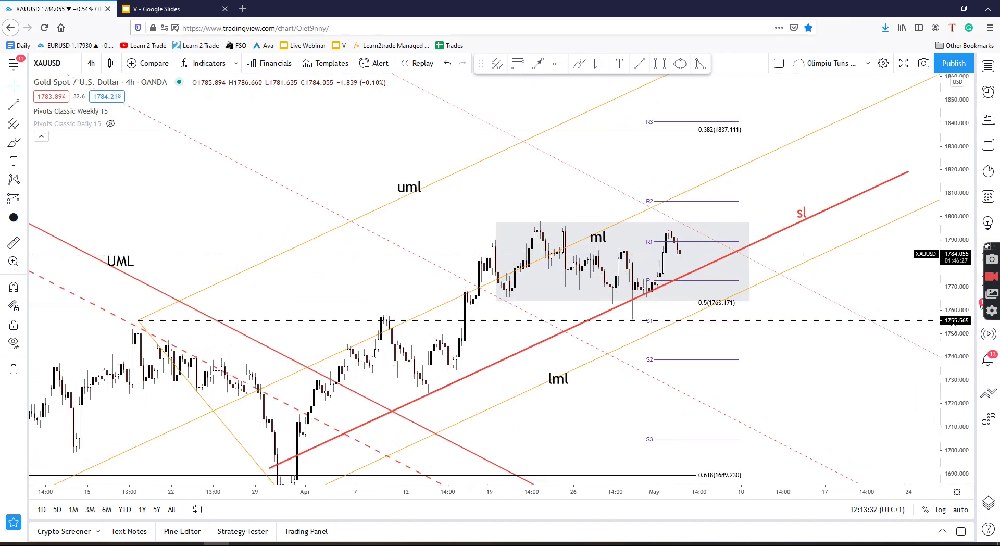
Step: Pan and zoom onto the recent candles and switch on the Brush tool
{"action": "left_click_drag", "start_coordinate": [776, 373], "coordinate": [798, 348]}
{"action": "scroll", "coordinate": [798, 348], "scroll_direction": "down", "scroll_amount": 2}
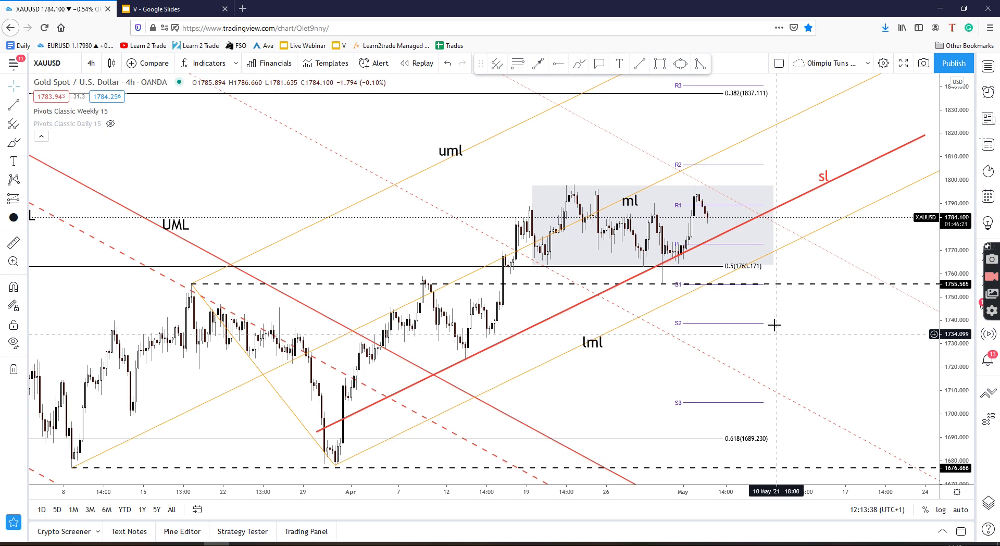
{"action": "left_click_drag", "start_coordinate": [745, 248], "coordinate": [700, 264]}
{"action": "scroll", "coordinate": [755, 342], "scroll_direction": "down", "scroll_amount": 1}
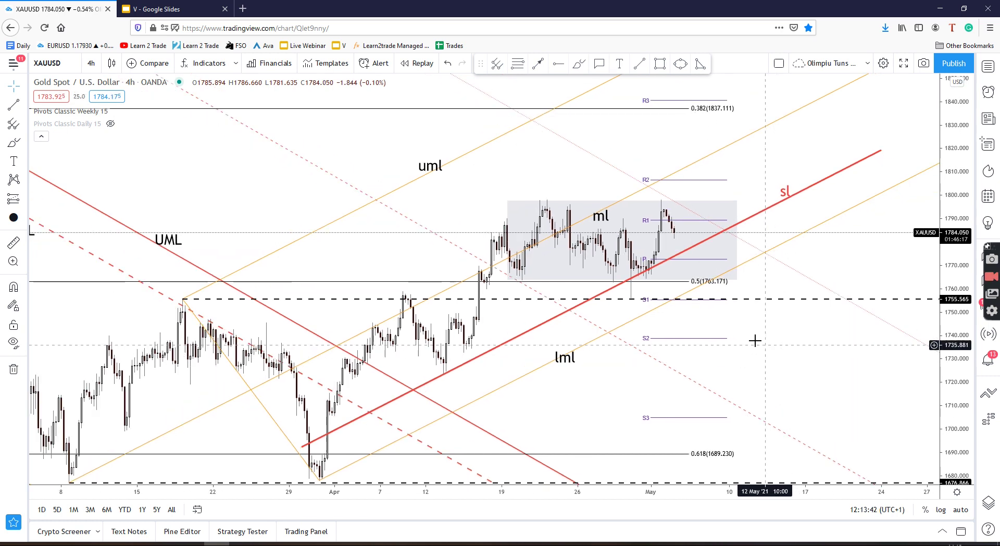
{"action": "scroll", "coordinate": [754, 342], "scroll_direction": "down", "scroll_amount": 1}
{"action": "left_click", "coordinate": [578, 65]}
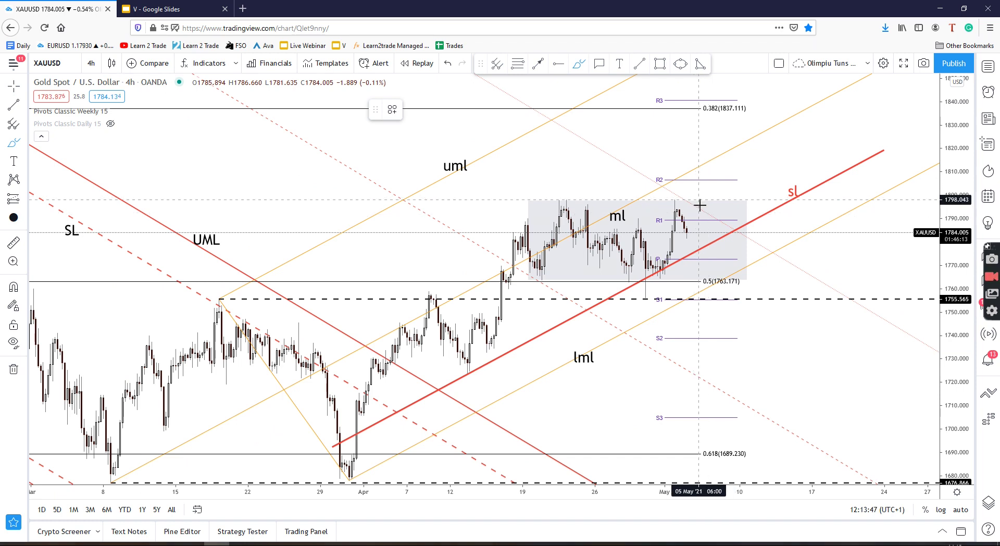
Step: Brush a path from the latest candles dipping toward 1755.565 then rising, undoing stray strokes
{"action": "mouse_move", "coordinate": [697, 202]}
{"action": "left_mouse_down"}
{"action": "mouse_move", "coordinate": [723, 201]}
{"action": "mouse_move", "coordinate": [775, 159]}
{"action": "left_mouse_up"}
{"action": "key", "text": "Delete"}
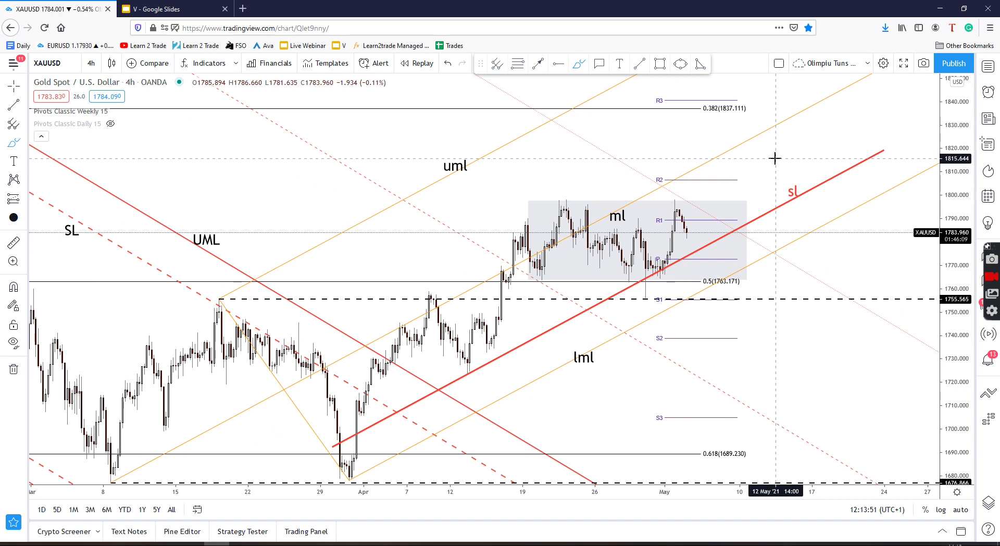
{"action": "left_click", "coordinate": [577, 67]}
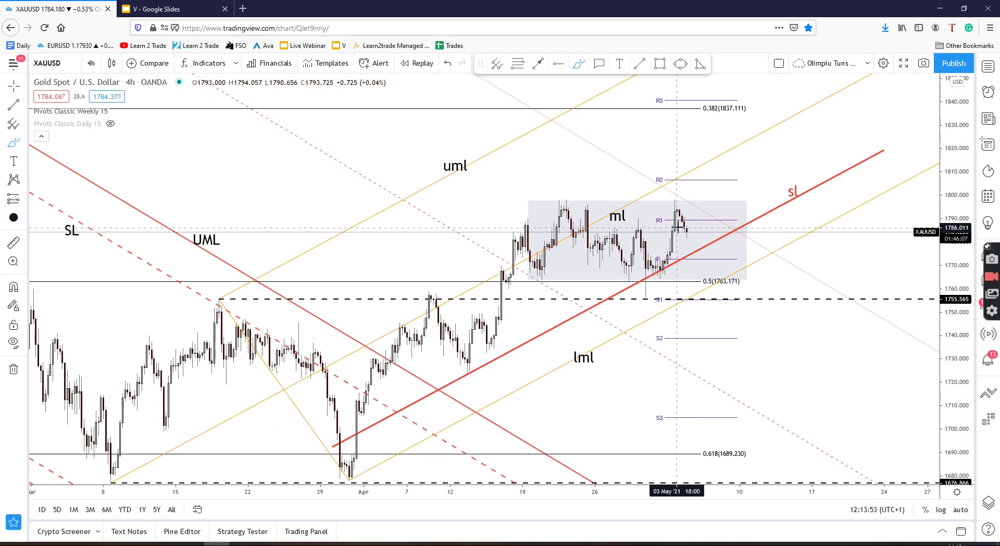
{"action": "left_click_drag", "start_coordinate": [688, 229], "coordinate": [752, 268]}
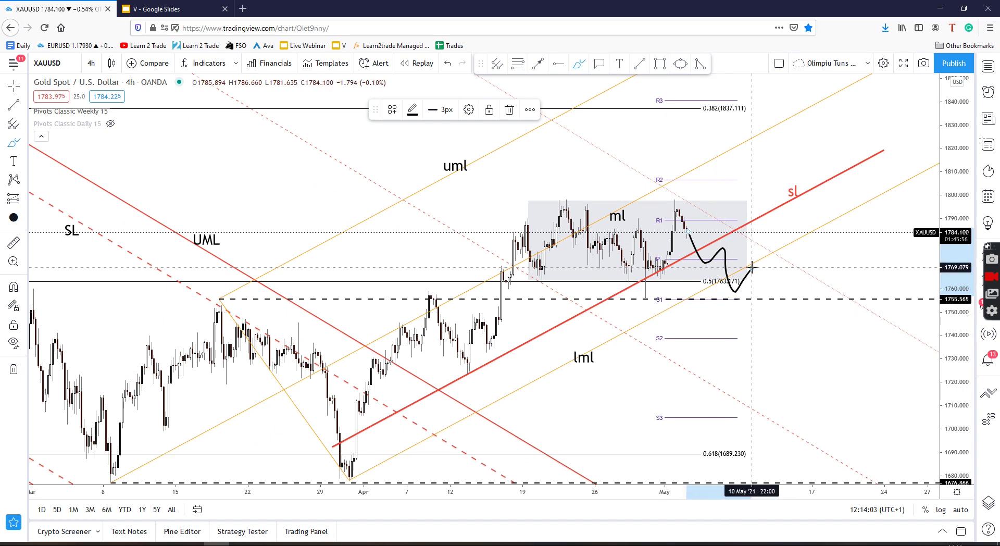
{"action": "left_click_drag", "start_coordinate": [751, 268], "coordinate": [762, 340]}
{"action": "key", "text": "ctrl+z"}
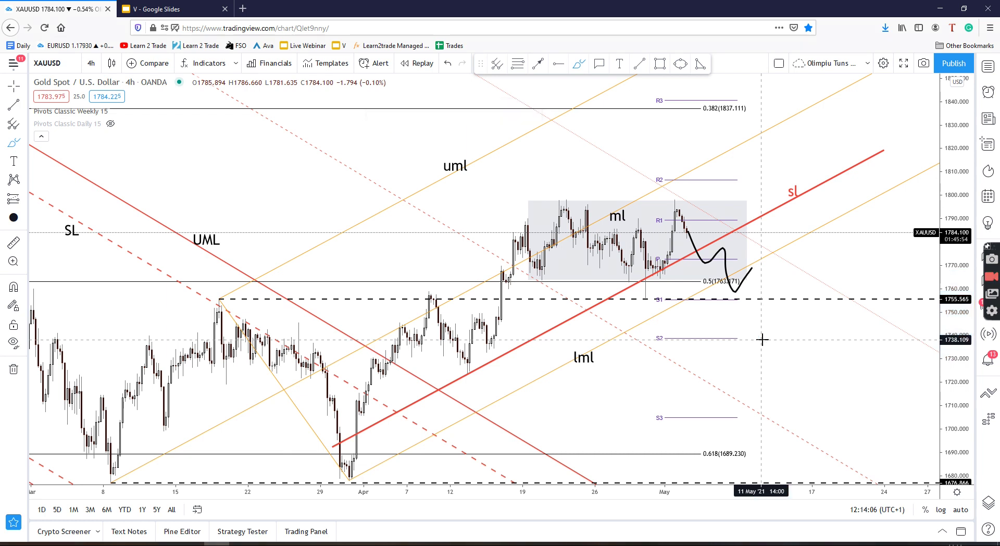